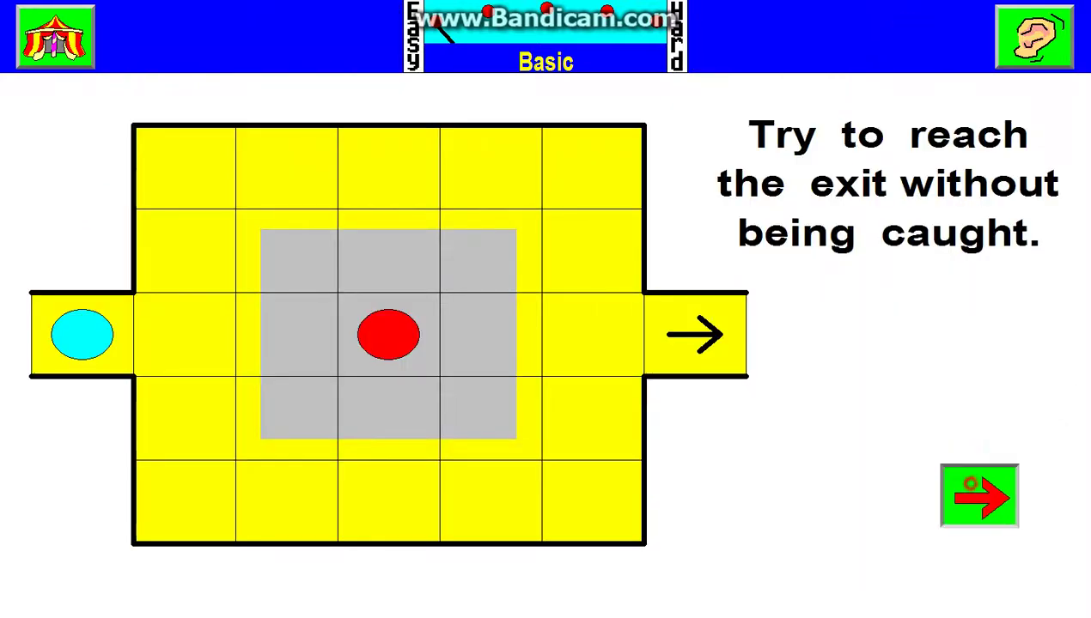
- Steer the cyan token around the guard and into the exit on the first level
click(974, 494)
click(897, 559)
click(979, 496)
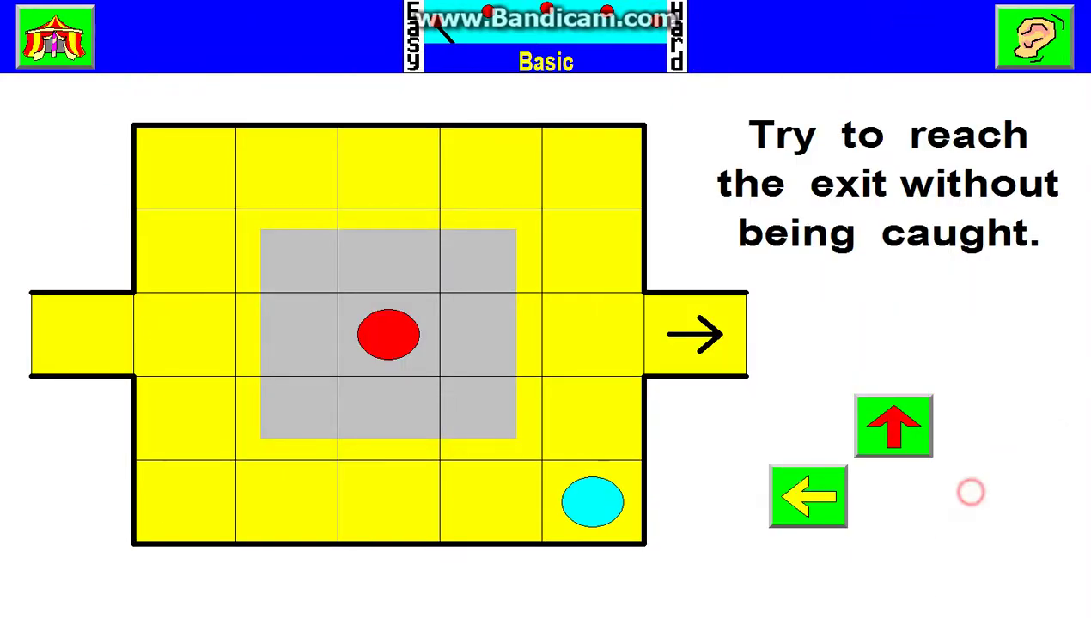
click(893, 427)
click(893, 427)
click(979, 496)
- Load the taller level and move the token right, up and out through its exit
click(730, 34)
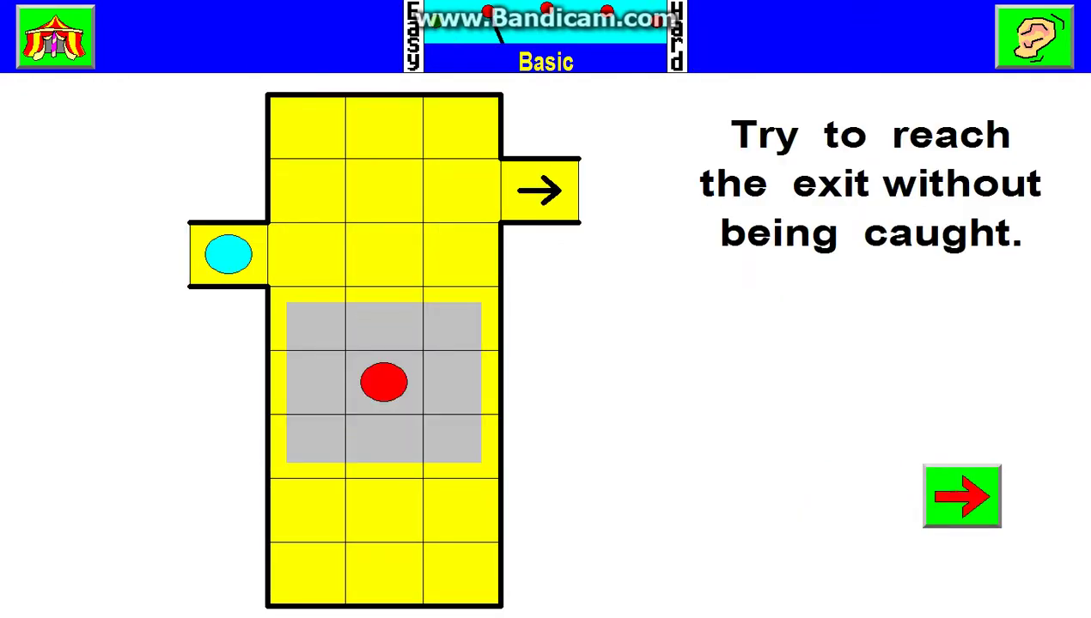
click(962, 496)
click(876, 426)
click(976, 510)
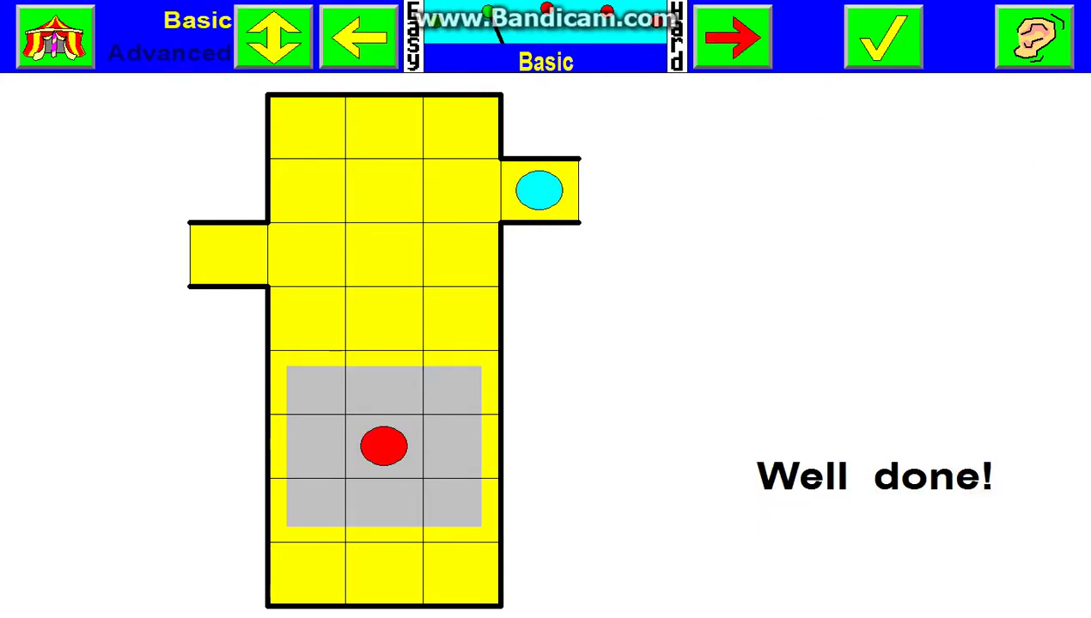
- Start the turn-taking level, let the guard move, then step the token right and up into the exit
click(732, 37)
click(876, 497)
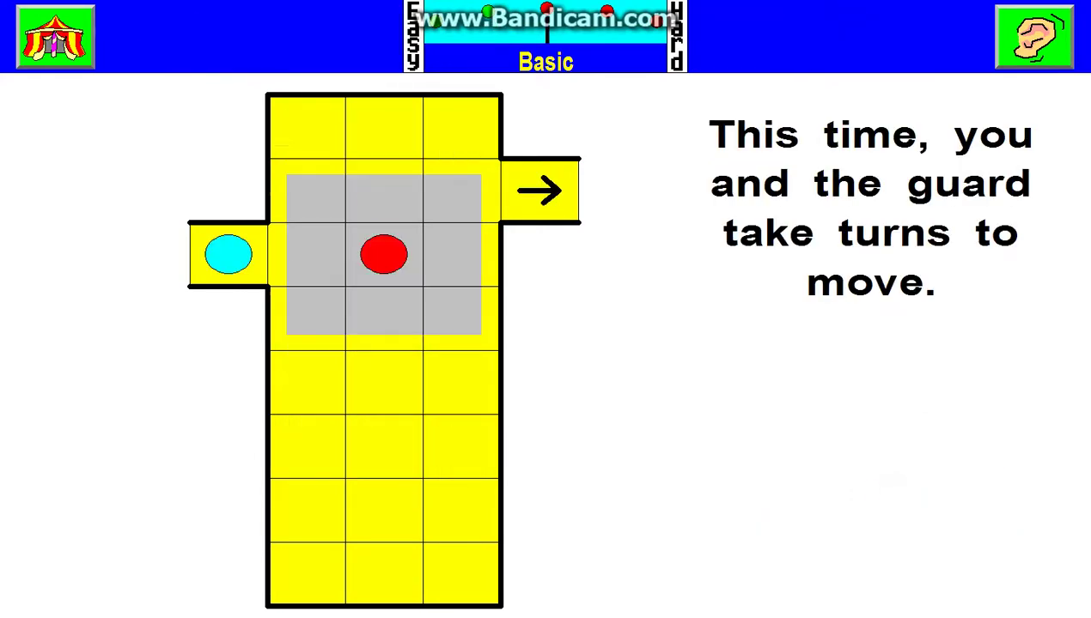
click(873, 491)
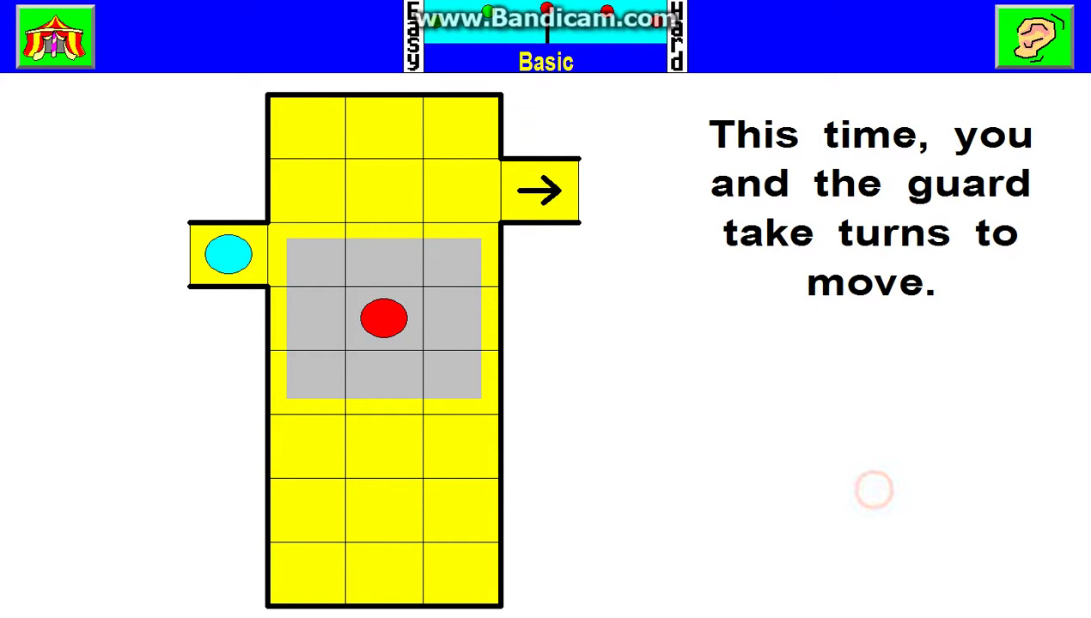
click(963, 495)
click(963, 494)
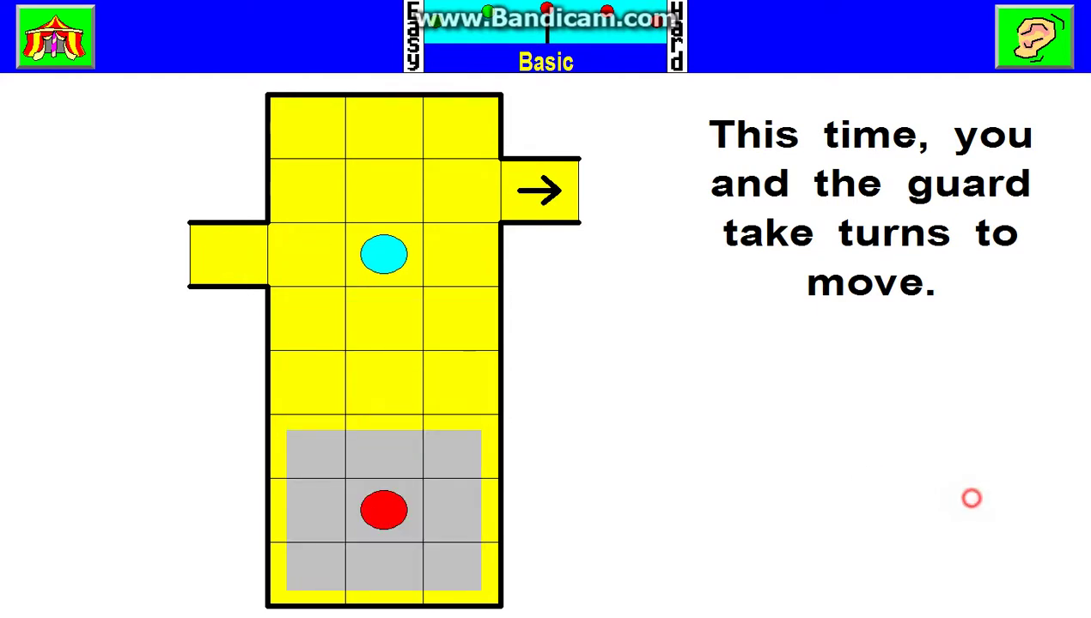
click(968, 496)
key(Up)
key(Right)
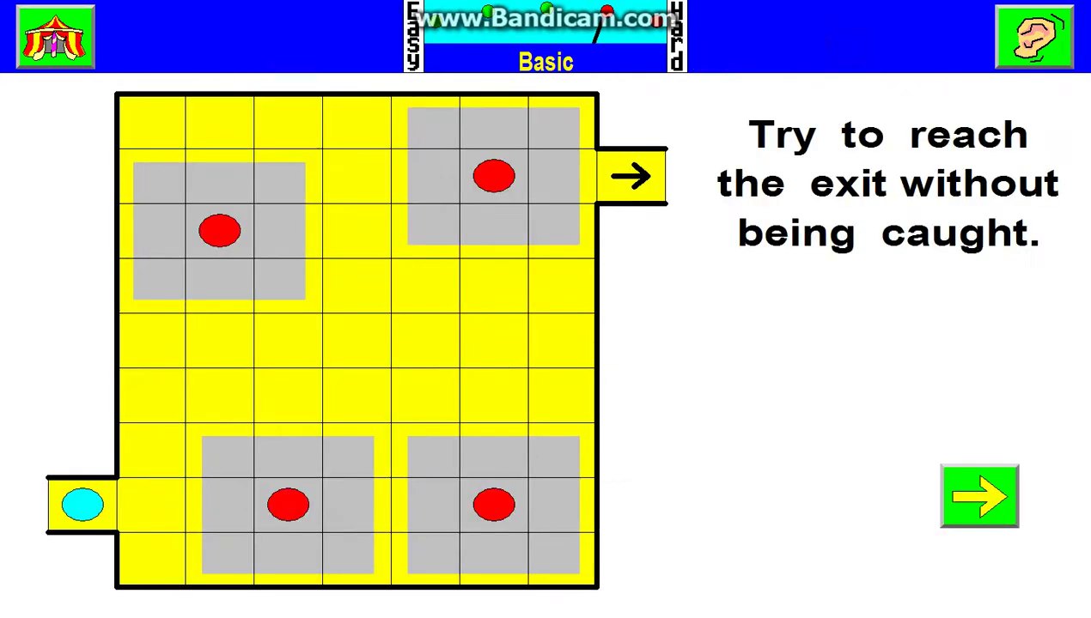
- Step the token right into a guard zone, then dismiss 'Caught!' to restart
click(964, 495)
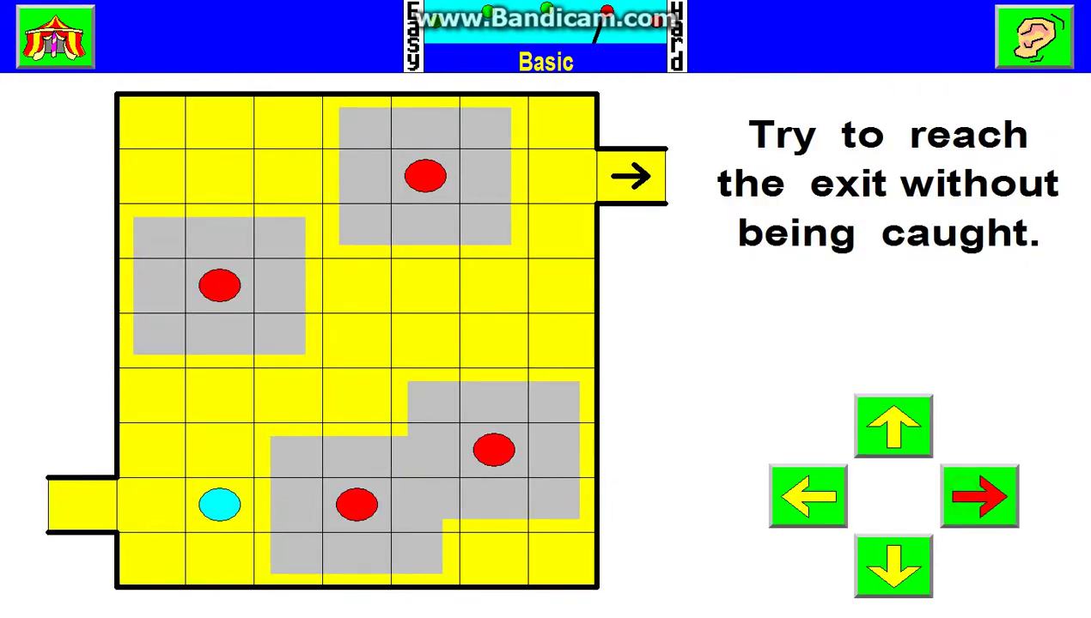
click(964, 495)
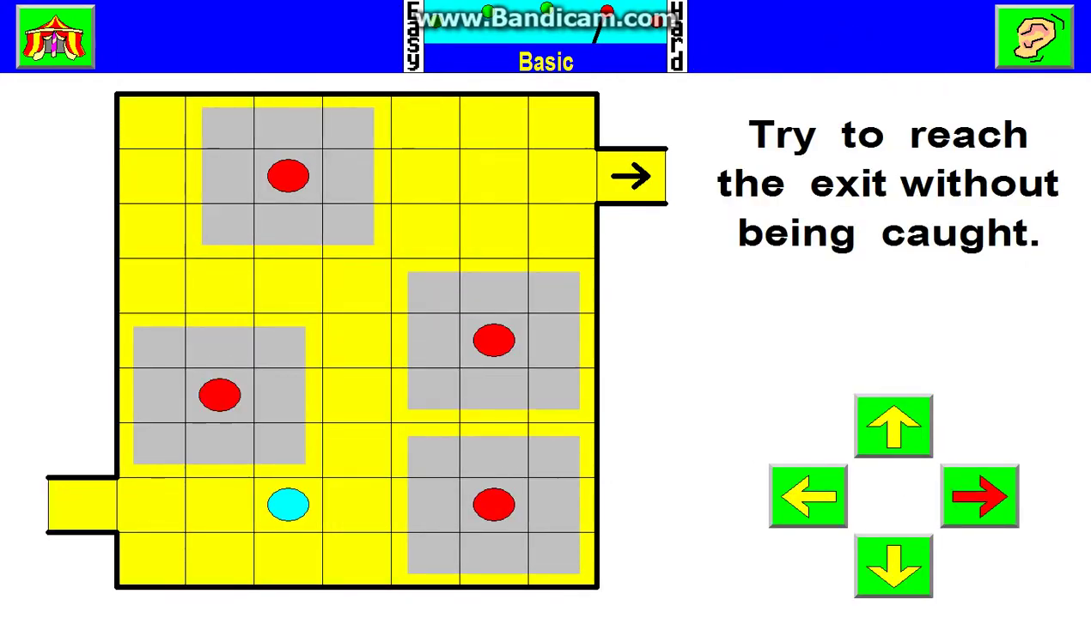
click(963, 494)
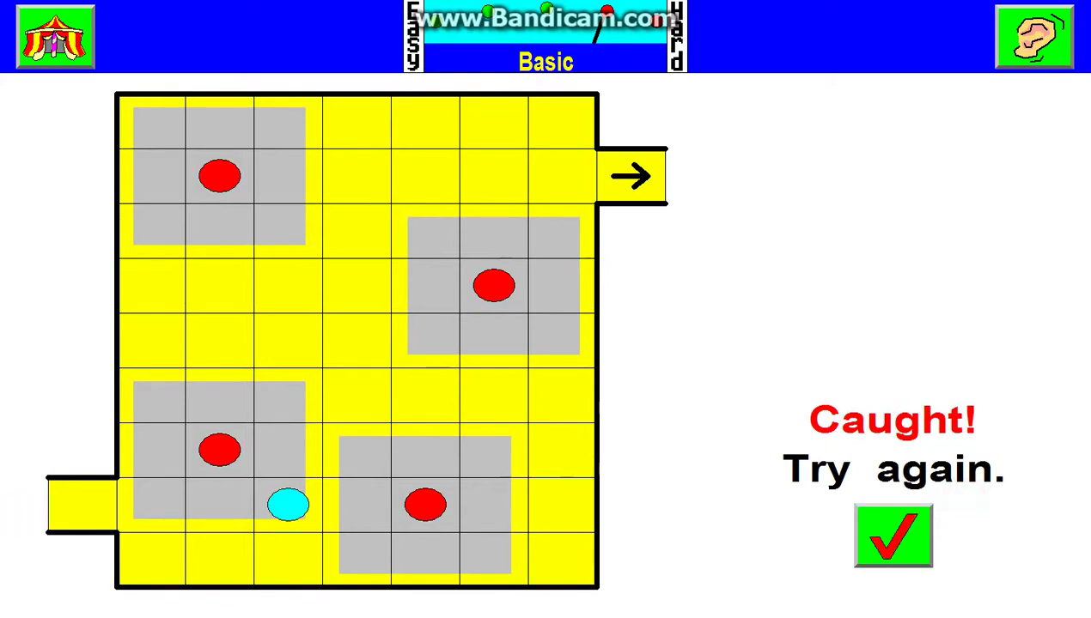
click(893, 535)
- Retry by moving the token right and up until caught again, then restart
click(977, 494)
click(893, 426)
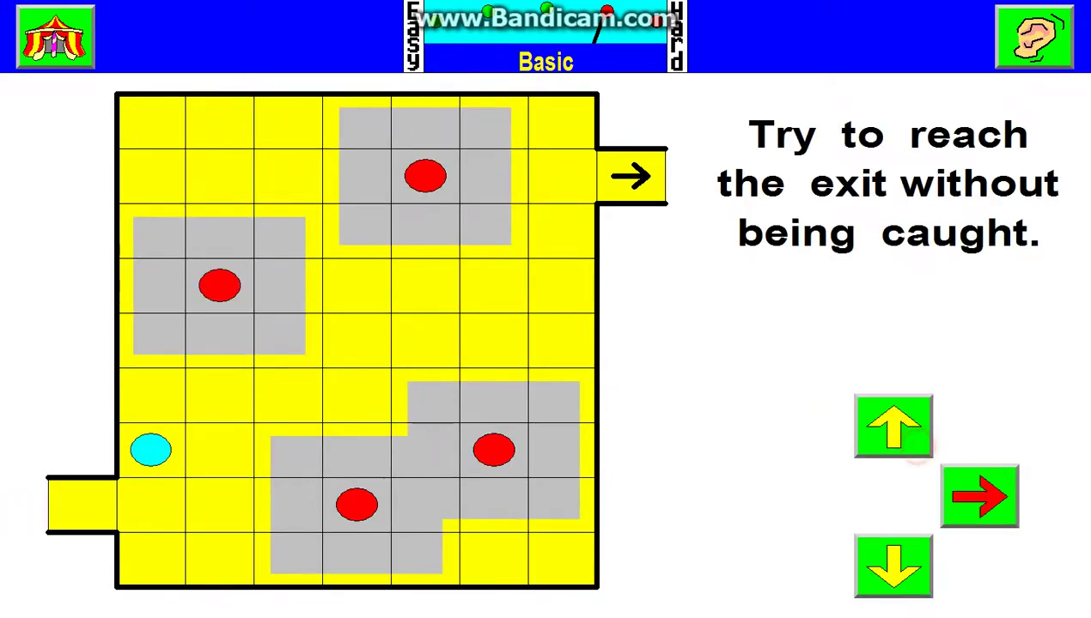
click(970, 496)
click(971, 496)
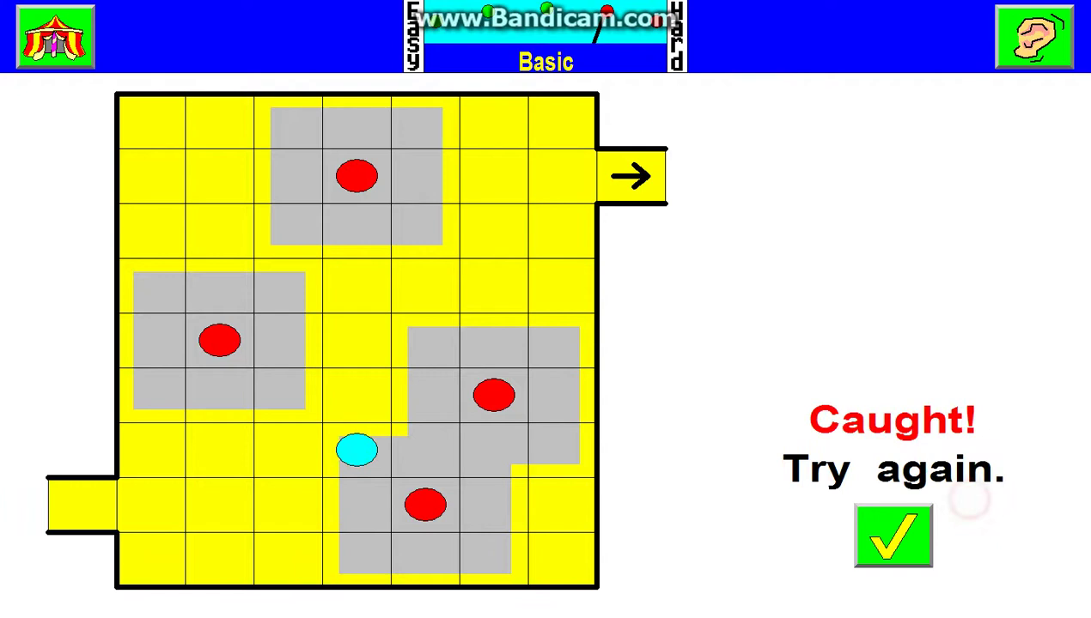
click(893, 535)
- Route the token along the bottom row between the guards, then up toward the exit
click(970, 496)
click(876, 554)
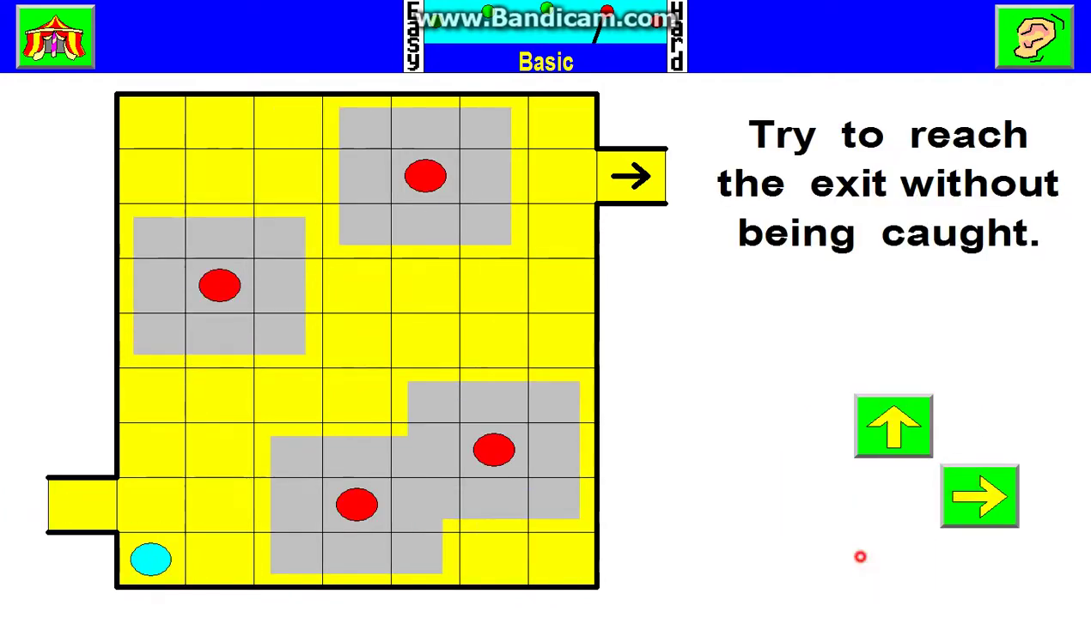
click(969, 494)
click(979, 496)
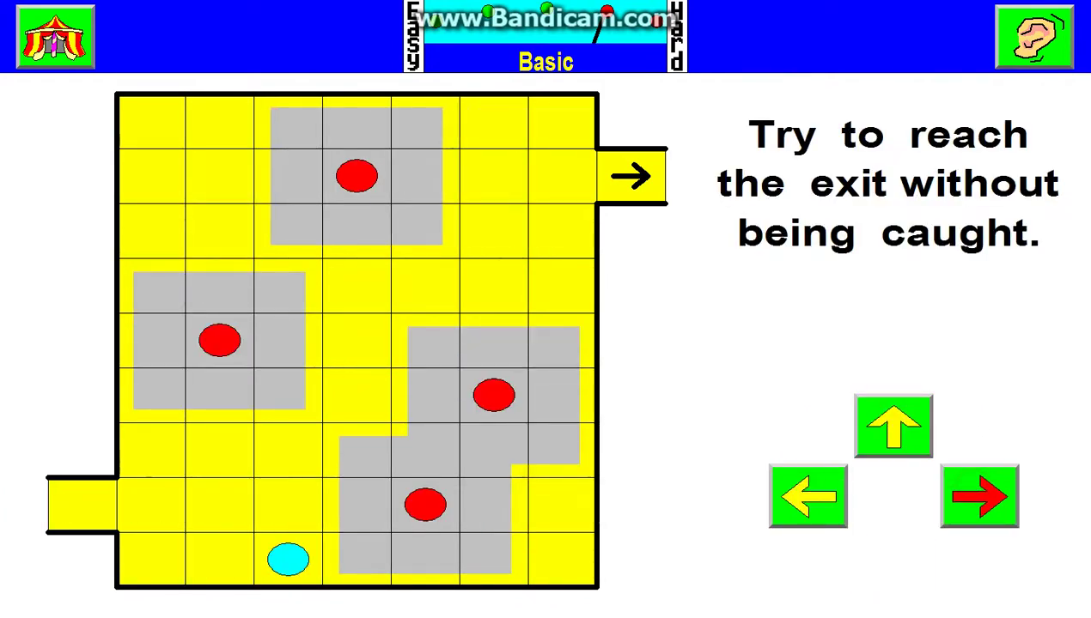
click(979, 497)
click(893, 426)
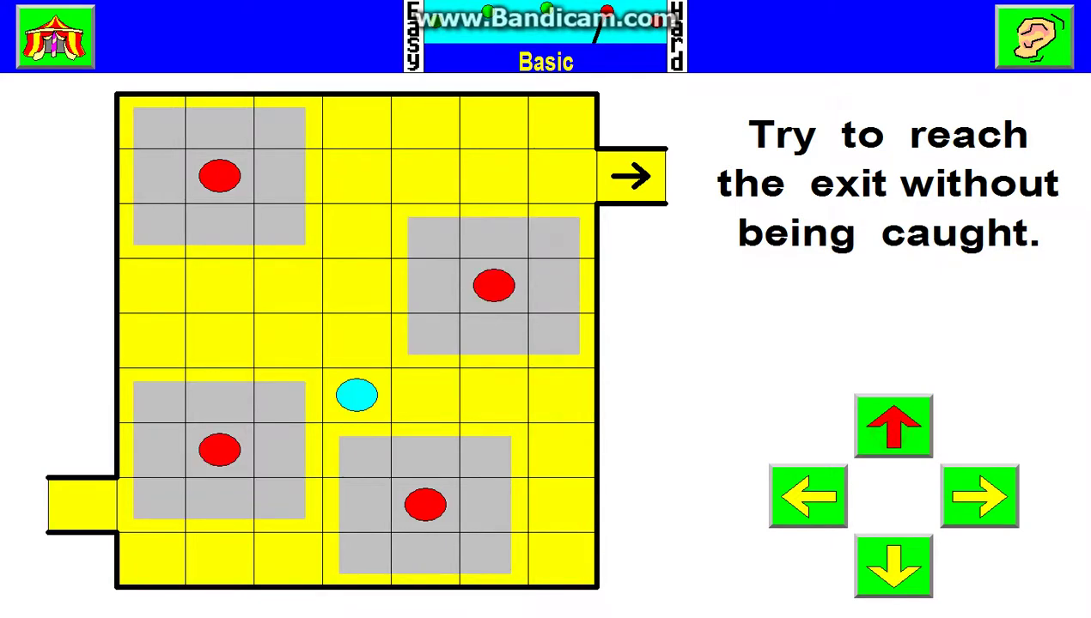
click(893, 426)
click(893, 426)
click(979, 496)
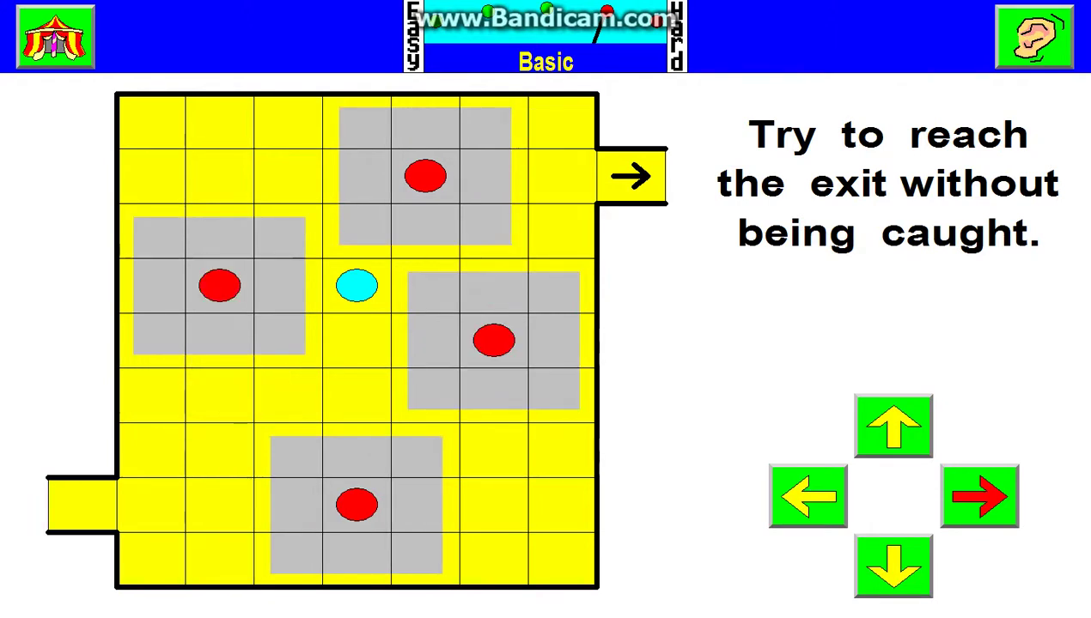
click(979, 496)
click(979, 497)
click(979, 497)
click(893, 425)
click(893, 425)
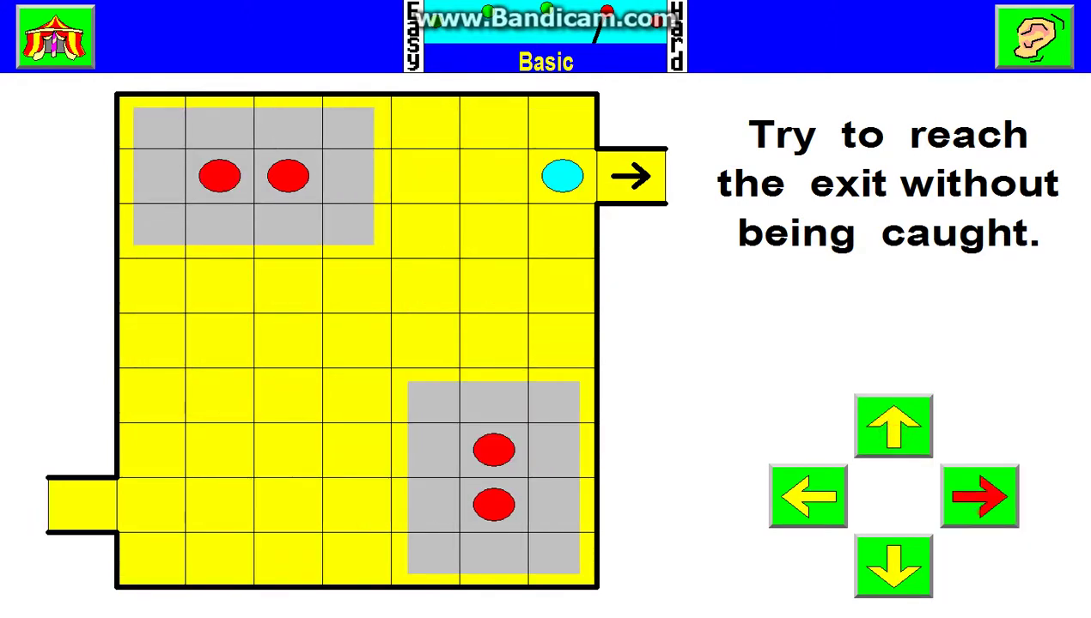
- Finish the four-guard board, load its turn-taking version, and get caught on the first try
click(979, 507)
click(732, 36)
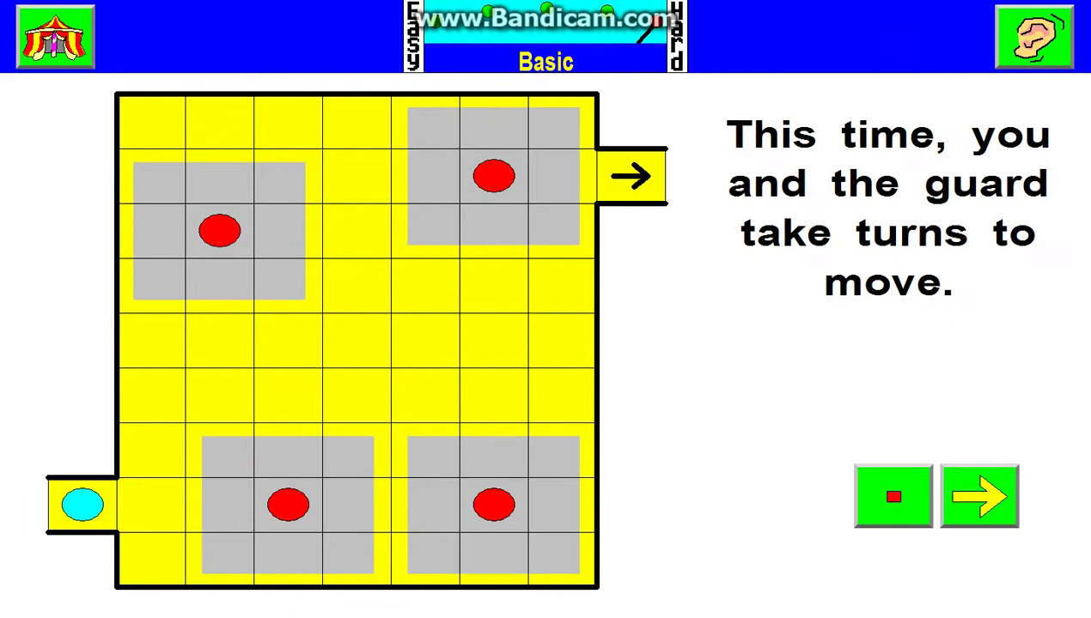
click(911, 498)
click(974, 502)
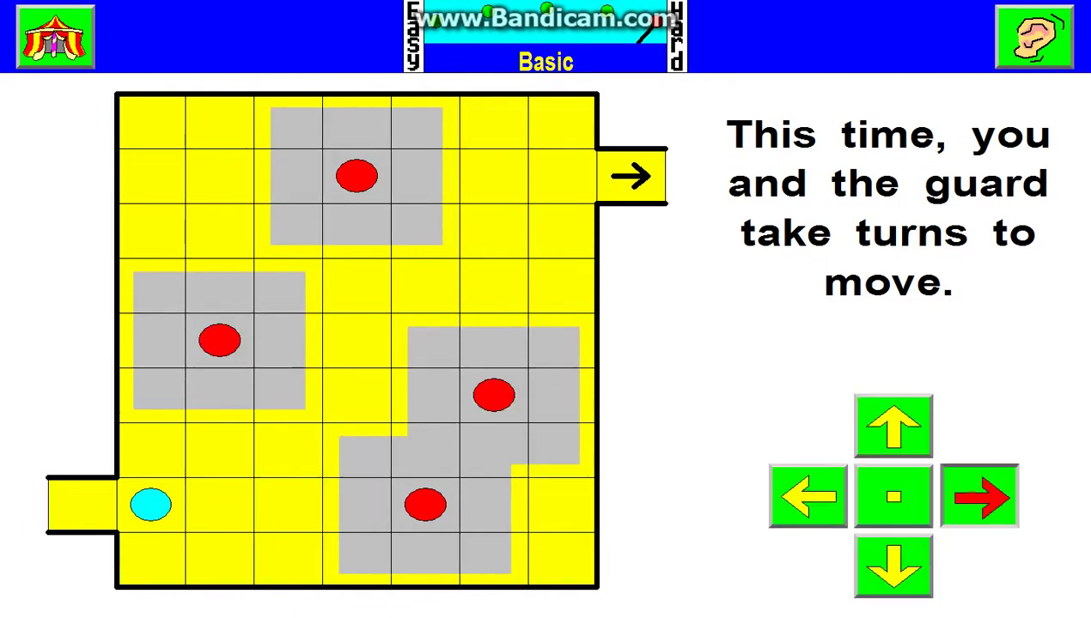
click(954, 497)
click(868, 536)
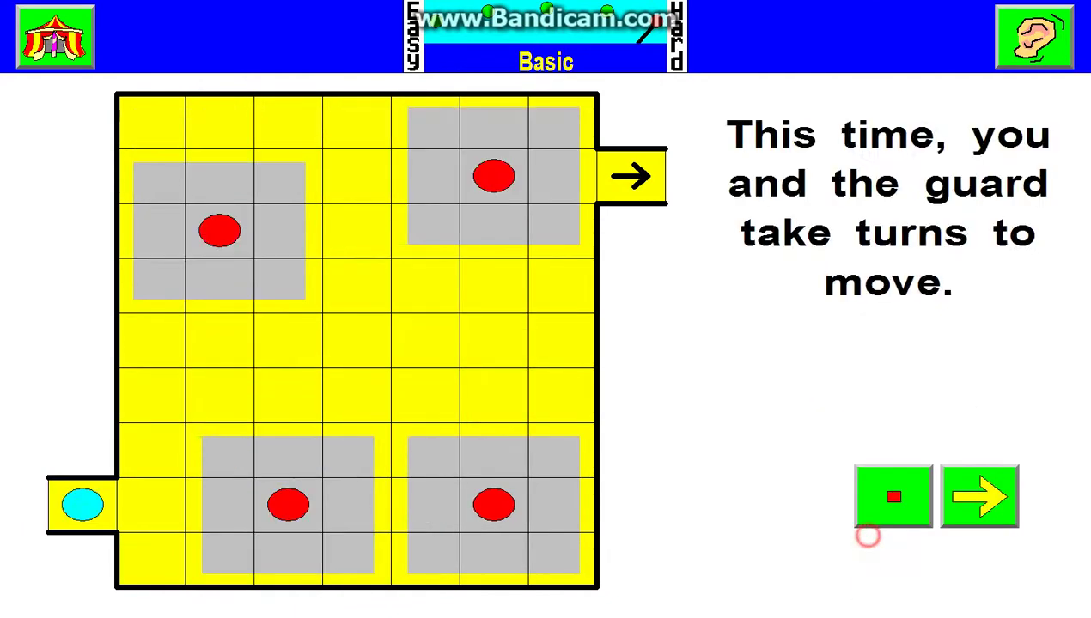
- Move the token in, up and right, then restart after being caught
click(959, 489)
click(875, 438)
click(956, 494)
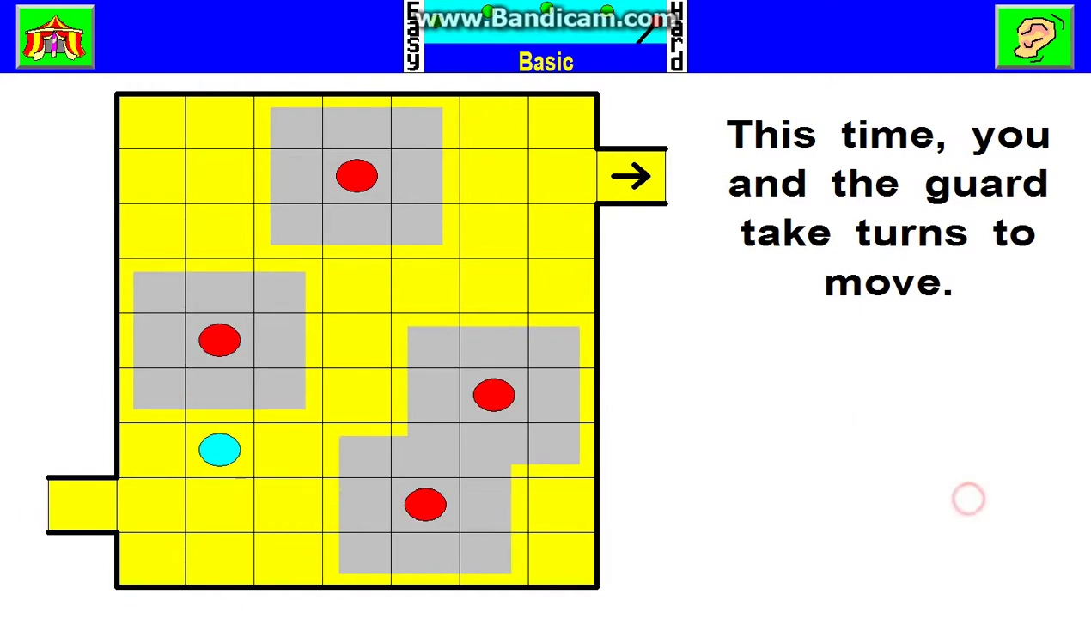
click(908, 556)
- Move the token two cells in, right and down, then restart after capture
click(954, 506)
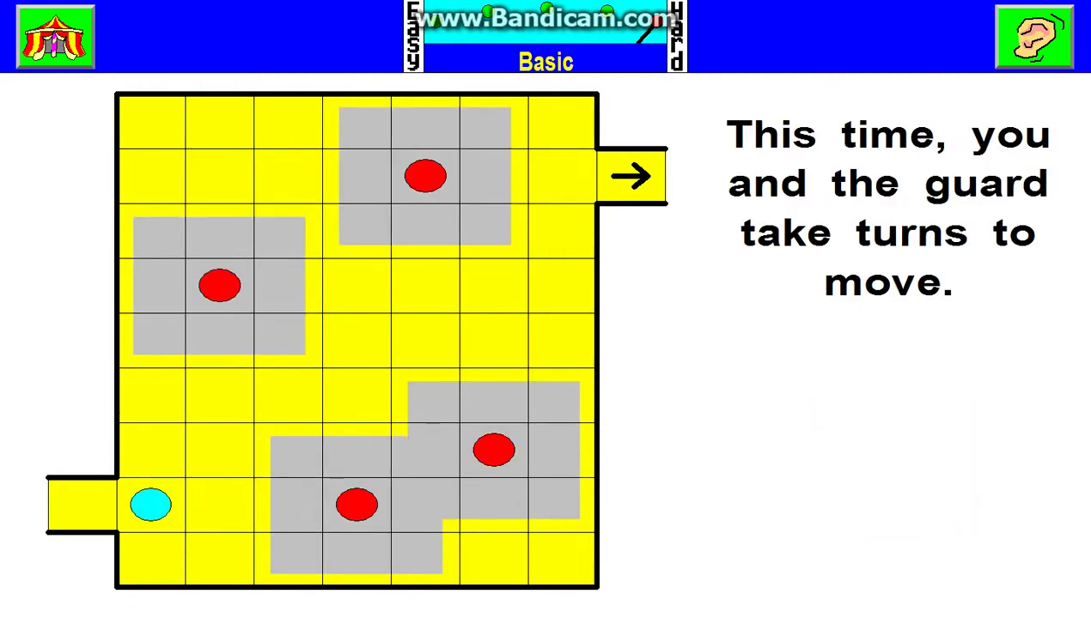
click(960, 494)
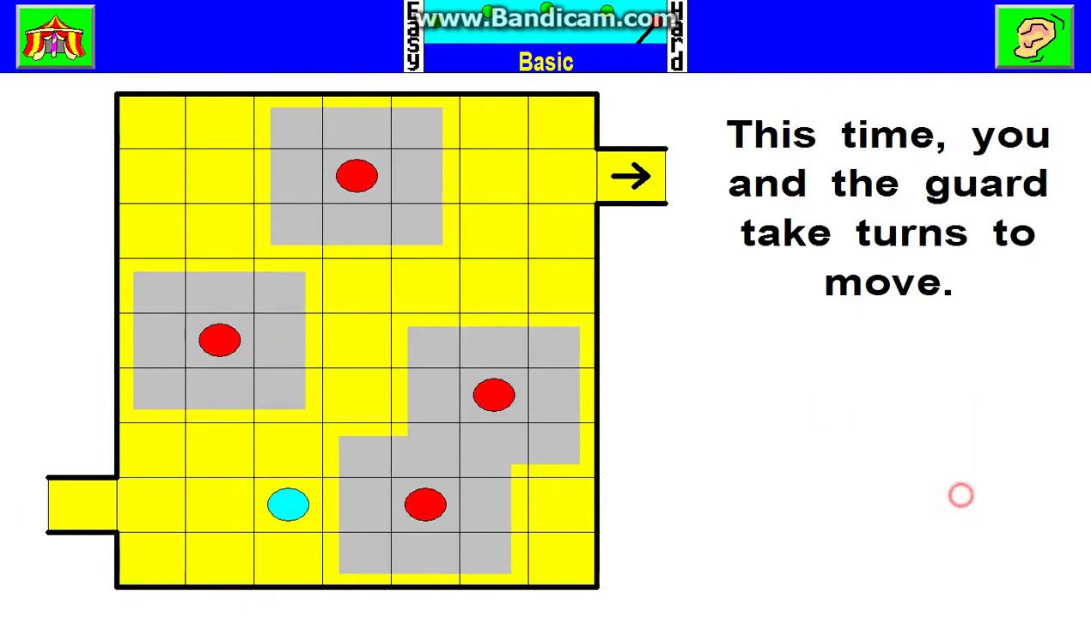
click(893, 565)
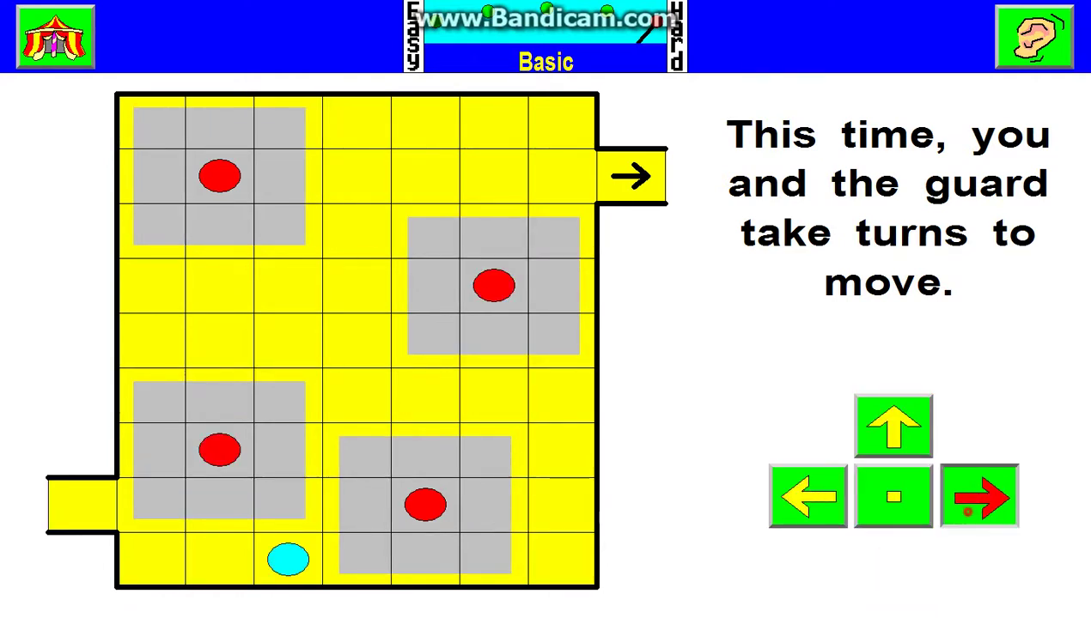
click(979, 496)
click(893, 532)
- Step right, wait twice for the guards, then move right and up until caught
click(979, 496)
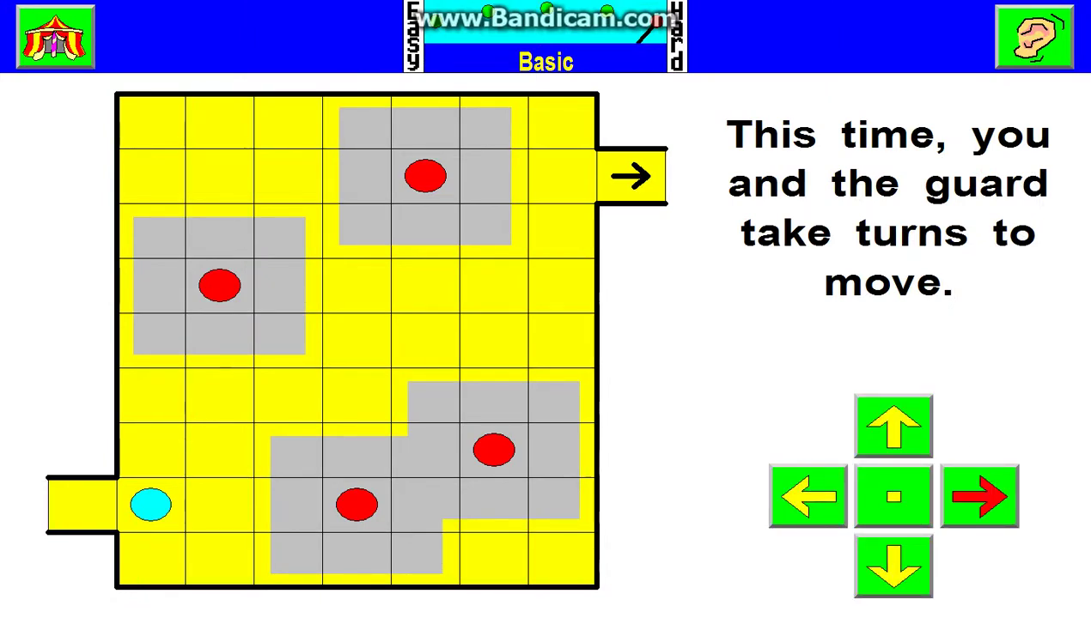
click(979, 472)
click(826, 482)
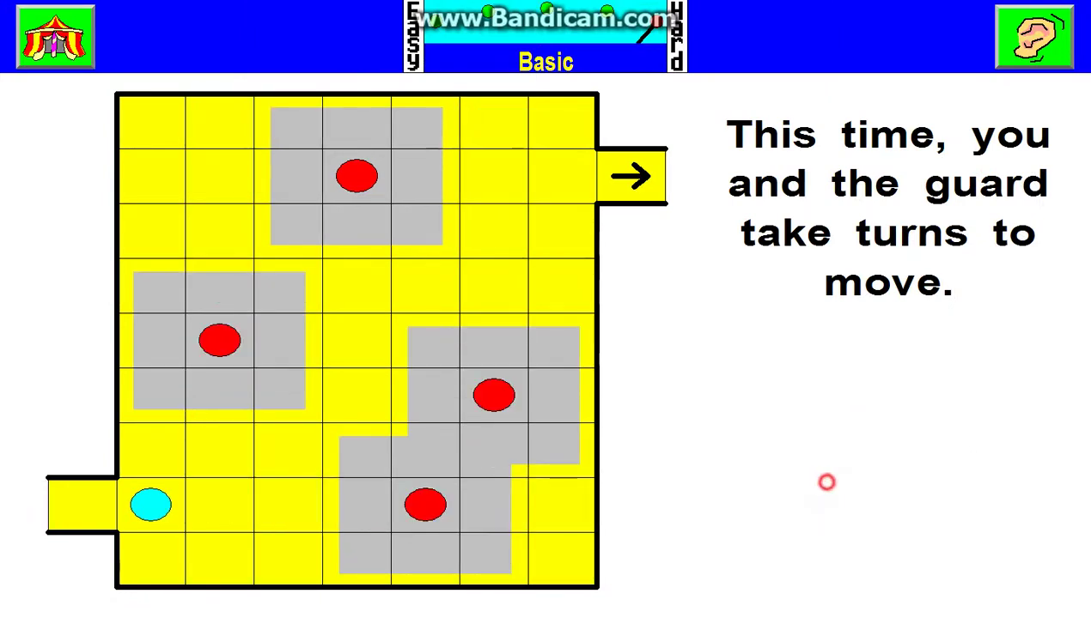
click(898, 493)
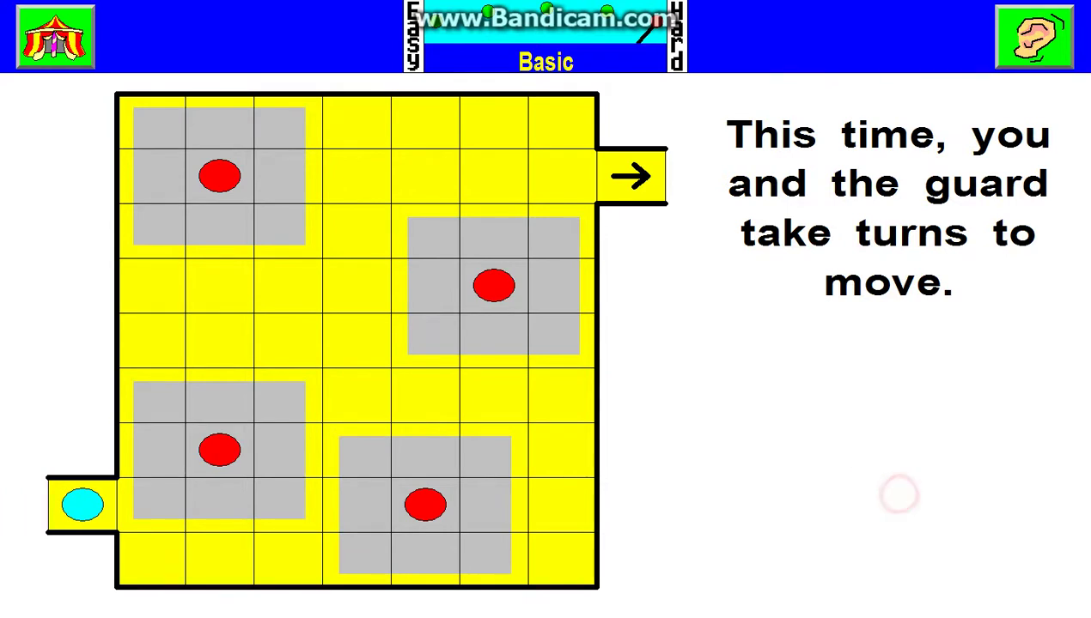
click(898, 493)
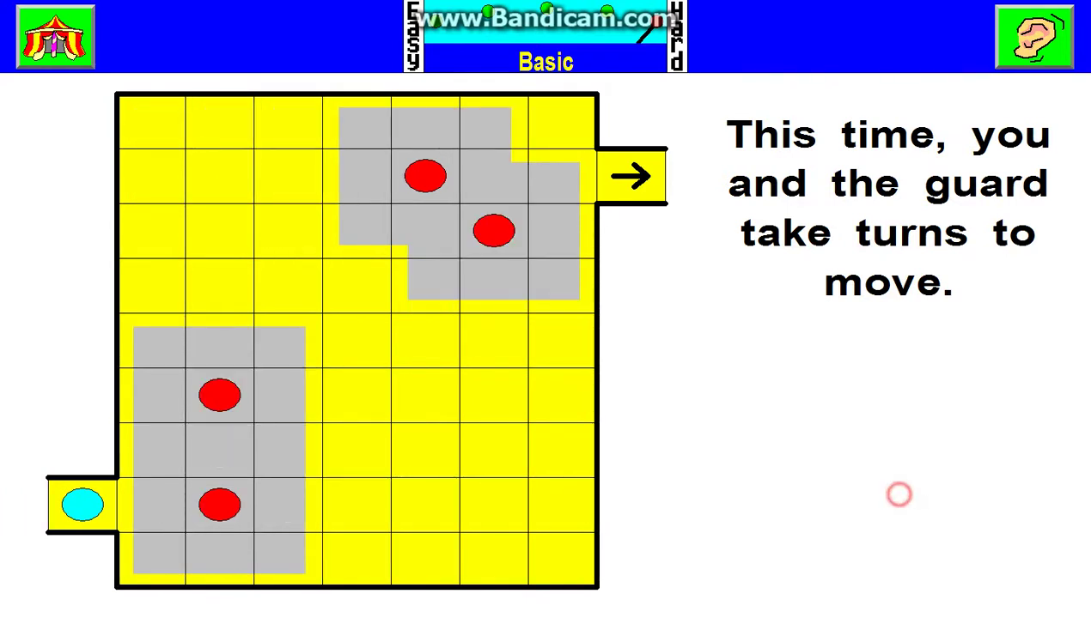
click(969, 494)
click(970, 492)
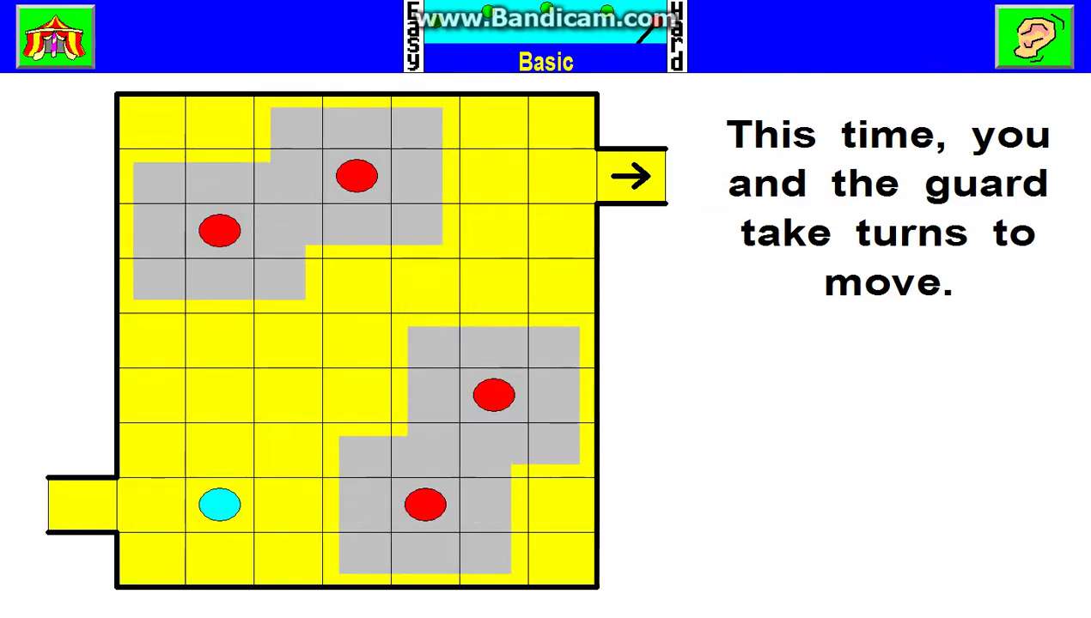
click(911, 452)
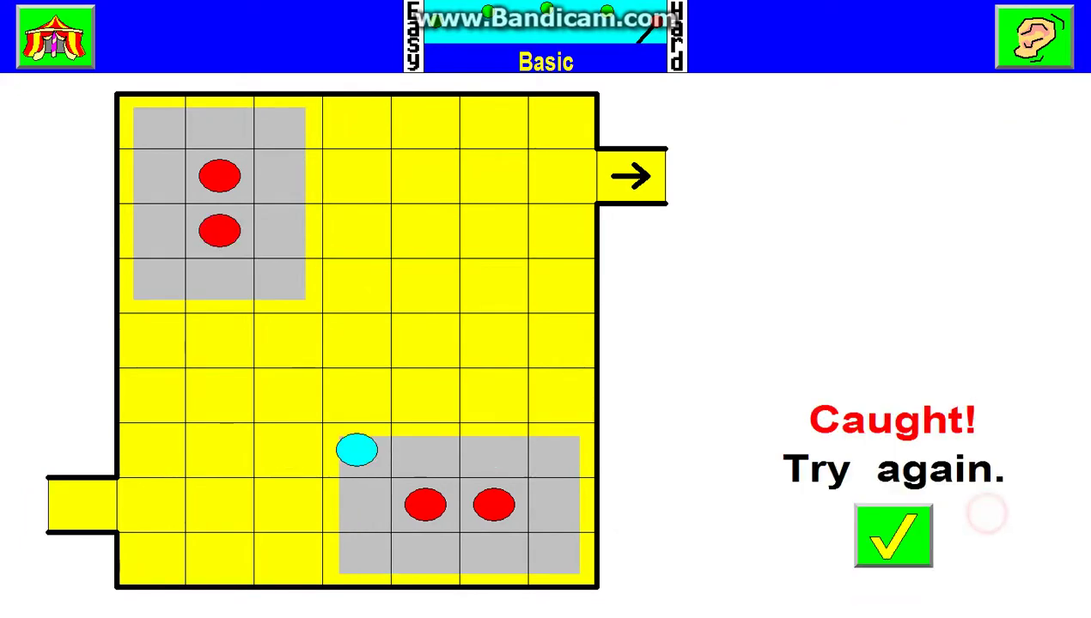
- Retry the level, moving the token right and up until caught, then restart
click(891, 533)
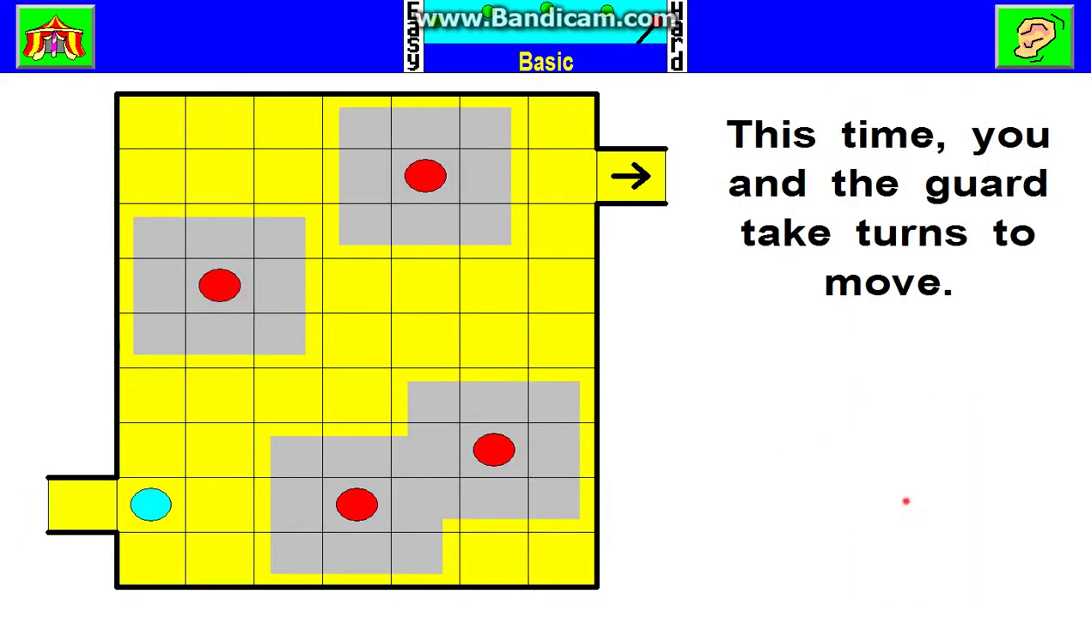
click(837, 505)
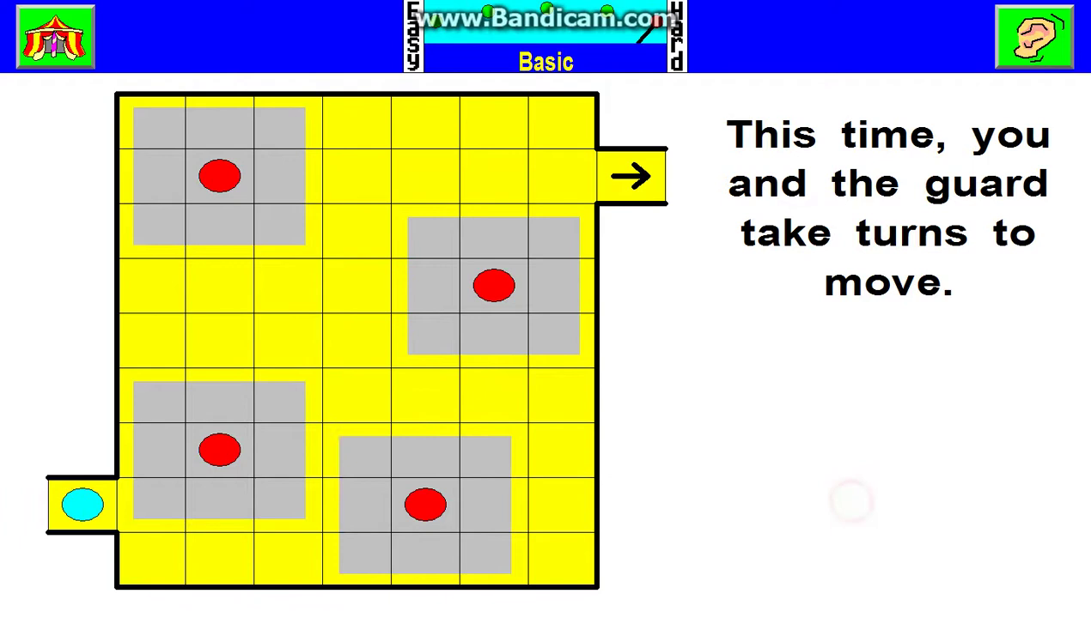
click(907, 494)
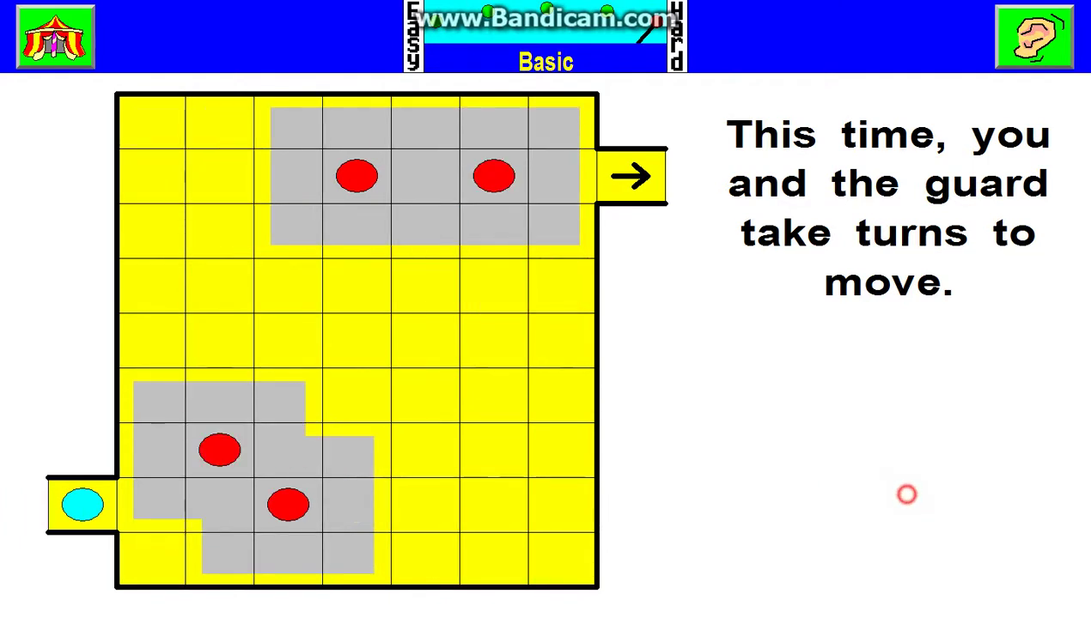
click(907, 495)
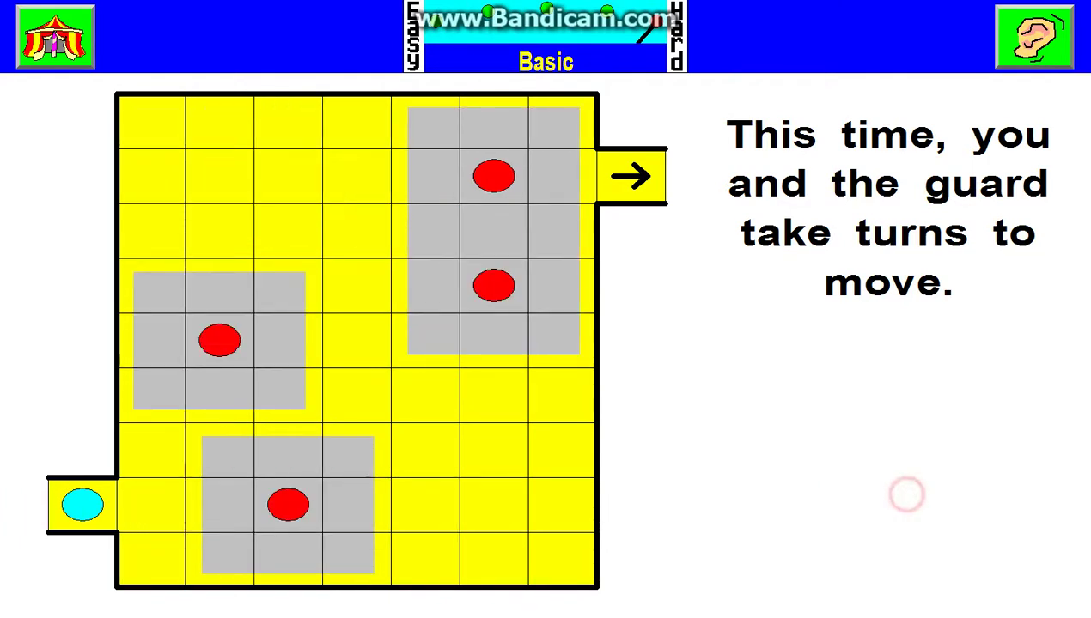
click(963, 494)
click(901, 429)
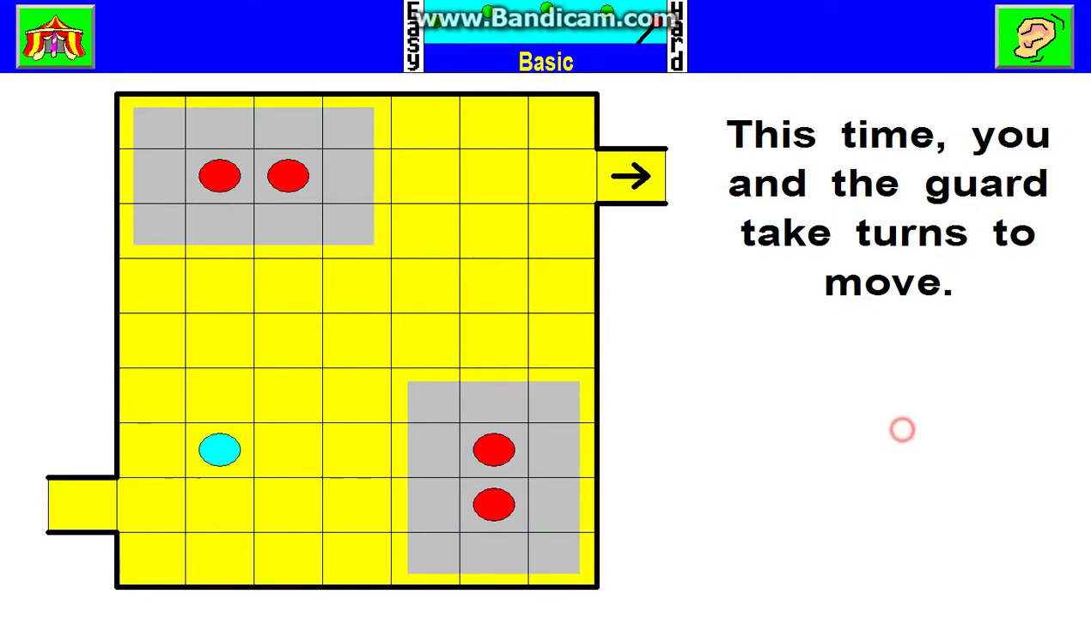
click(969, 487)
click(893, 532)
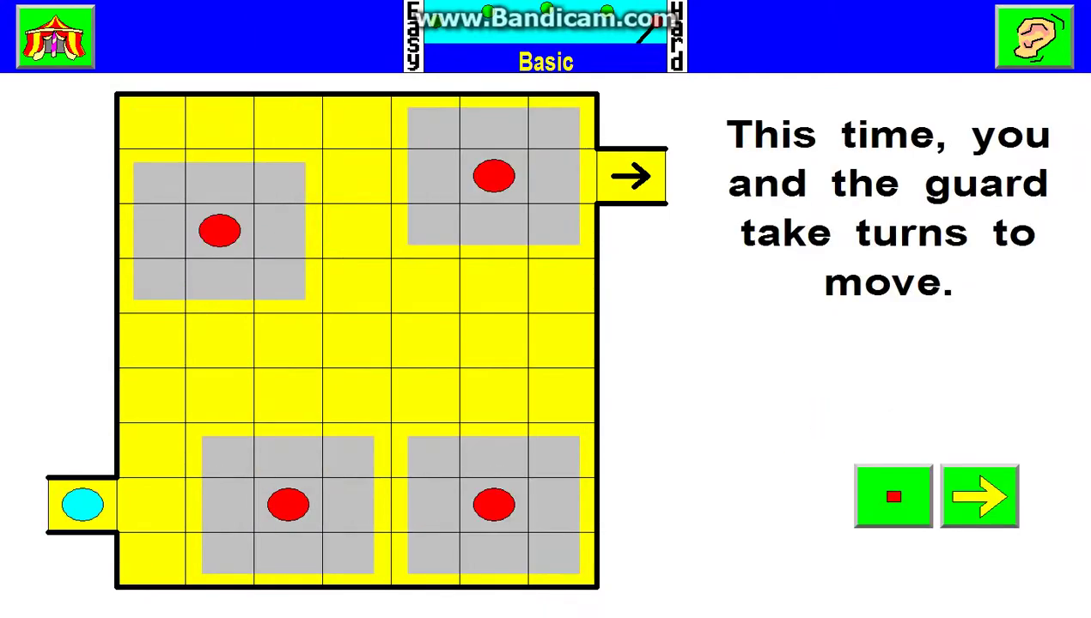
- Wait a turn, then move the token right and up across the board
click(912, 488)
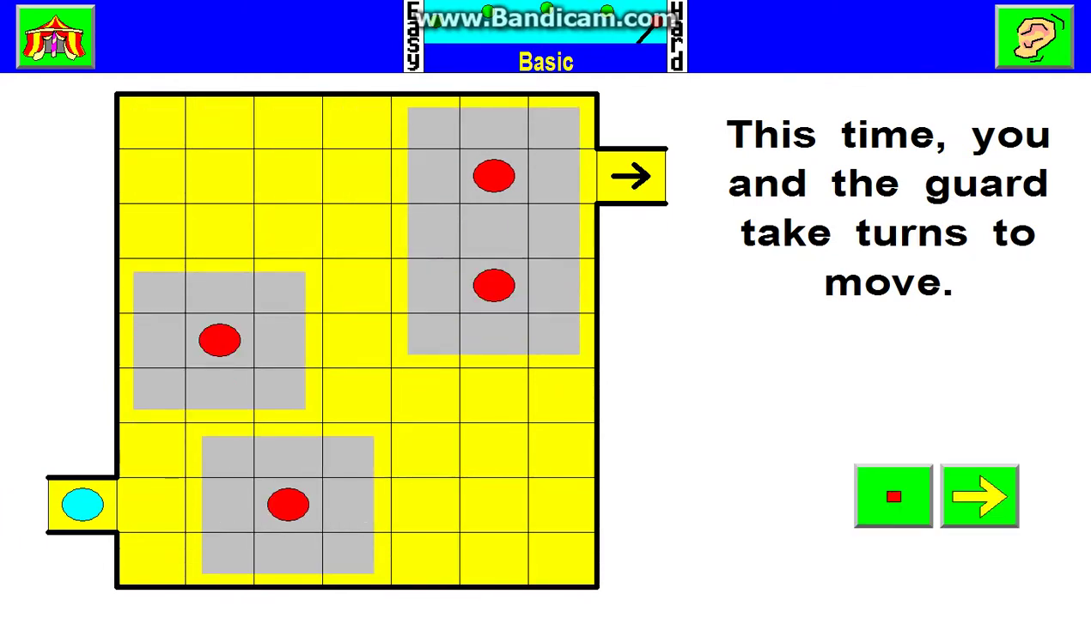
click(971, 479)
click(927, 427)
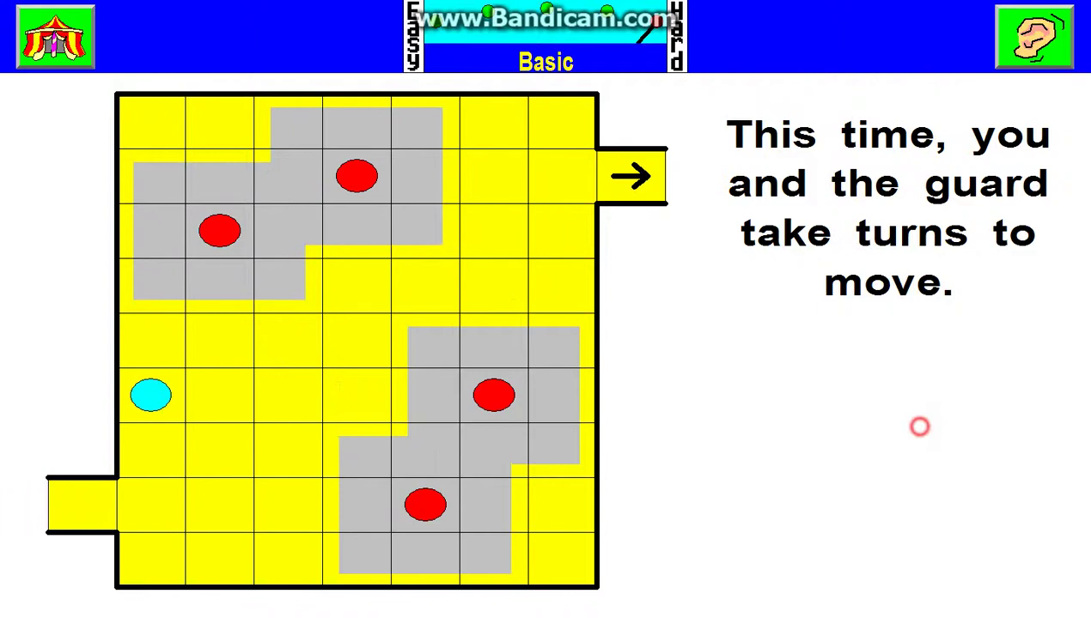
click(976, 497)
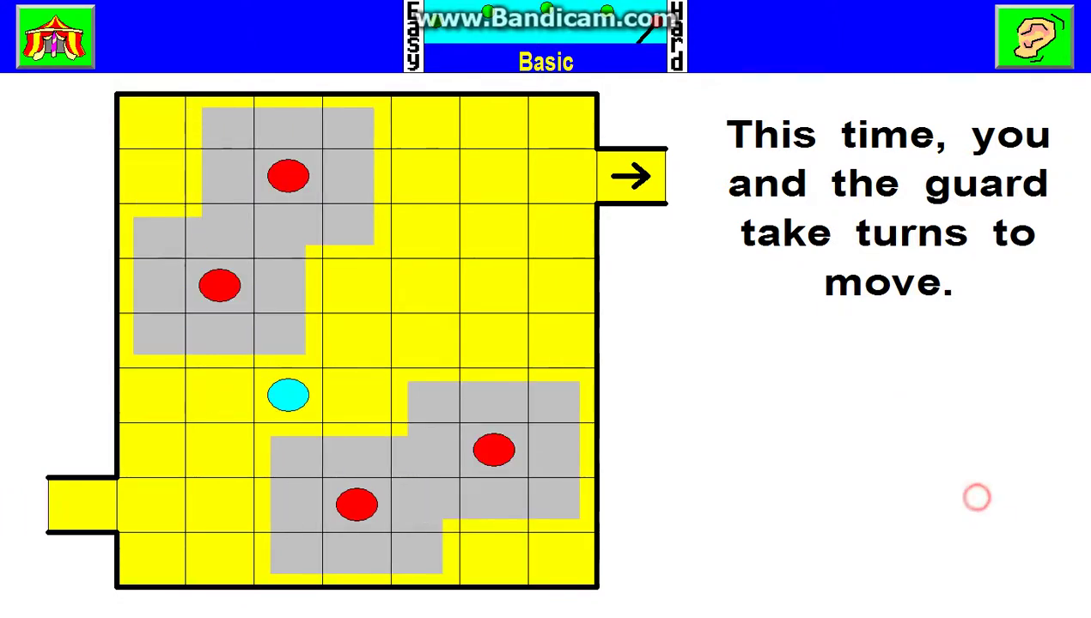
click(976, 497)
click(925, 446)
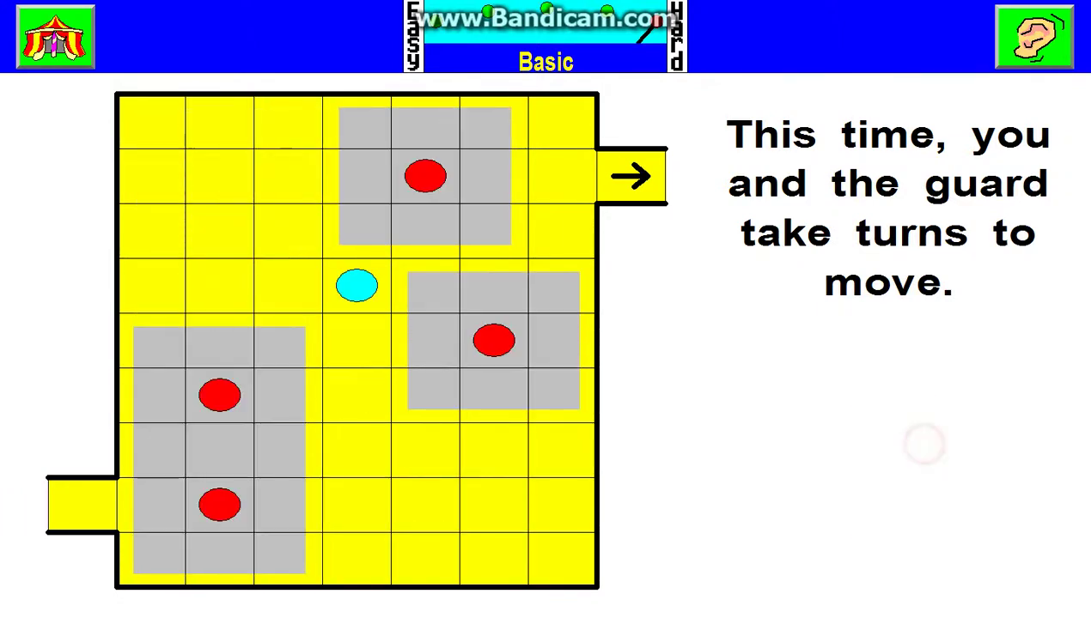
click(903, 501)
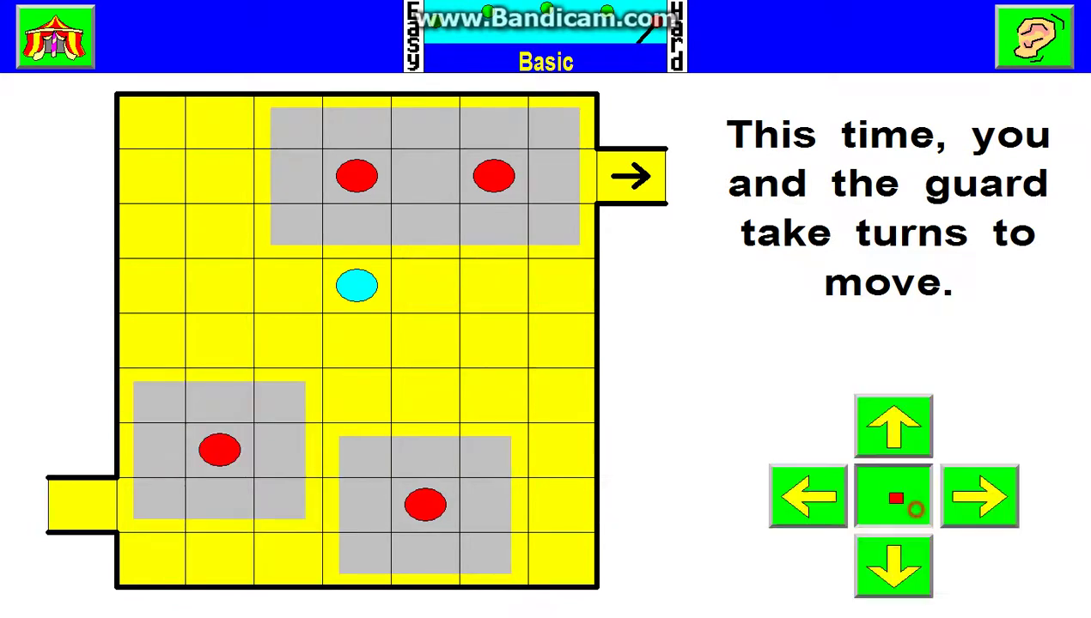
- Wait for the guards, step right three cells and up, then Right into the exit
click(916, 510)
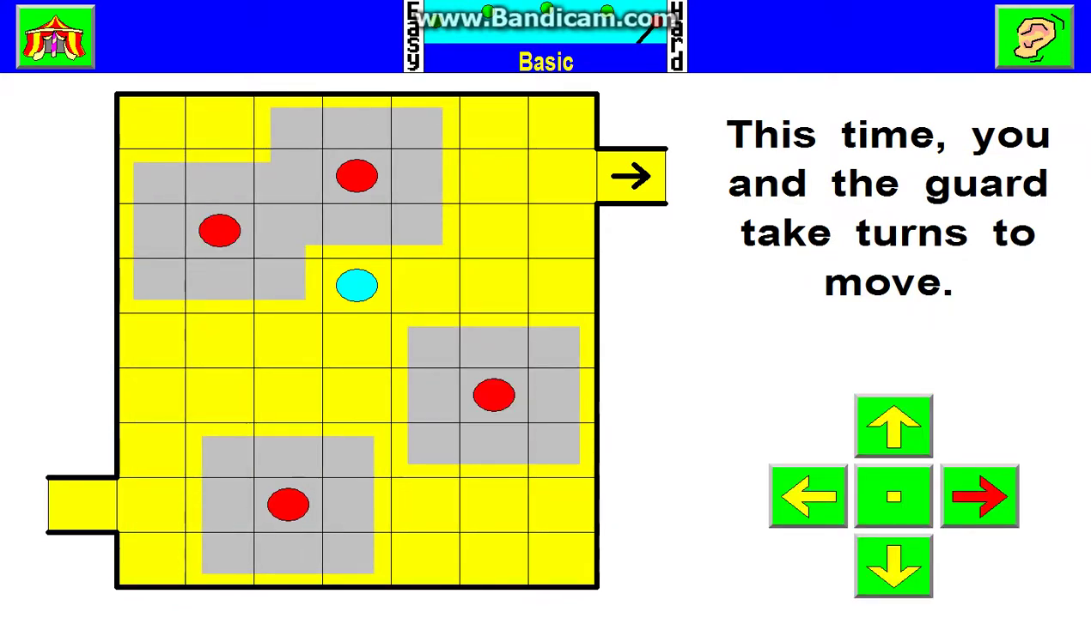
click(951, 510)
click(946, 506)
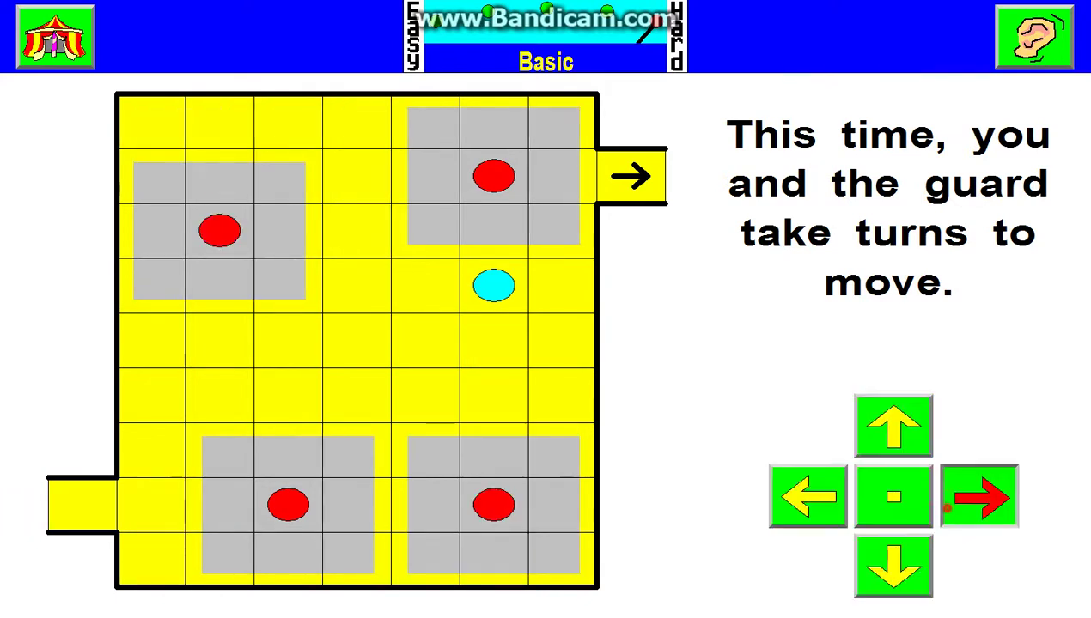
click(947, 507)
click(893, 430)
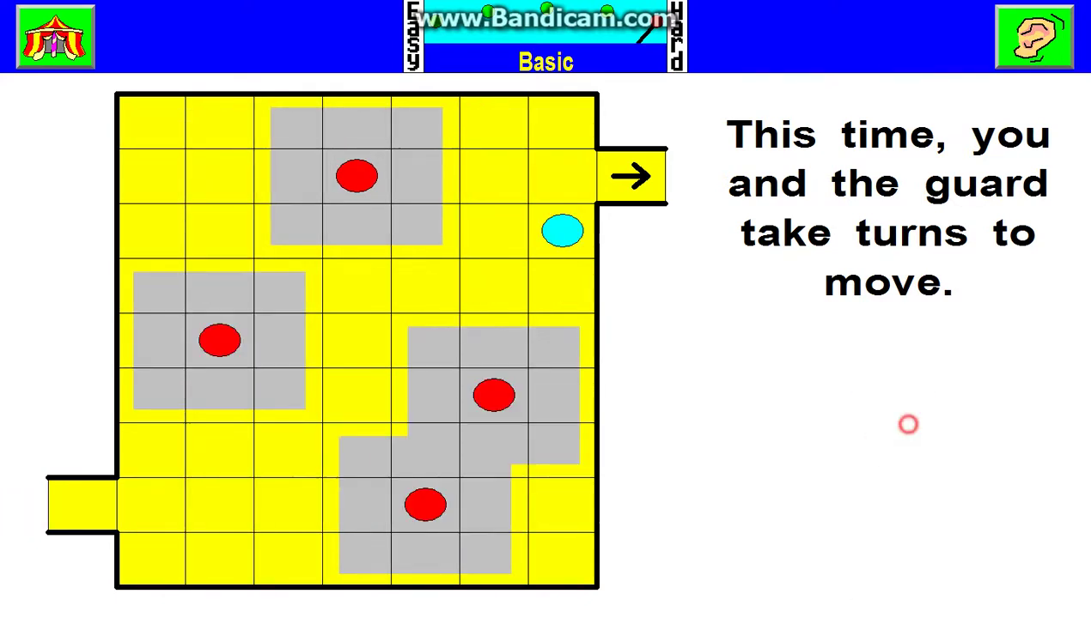
key(Right)
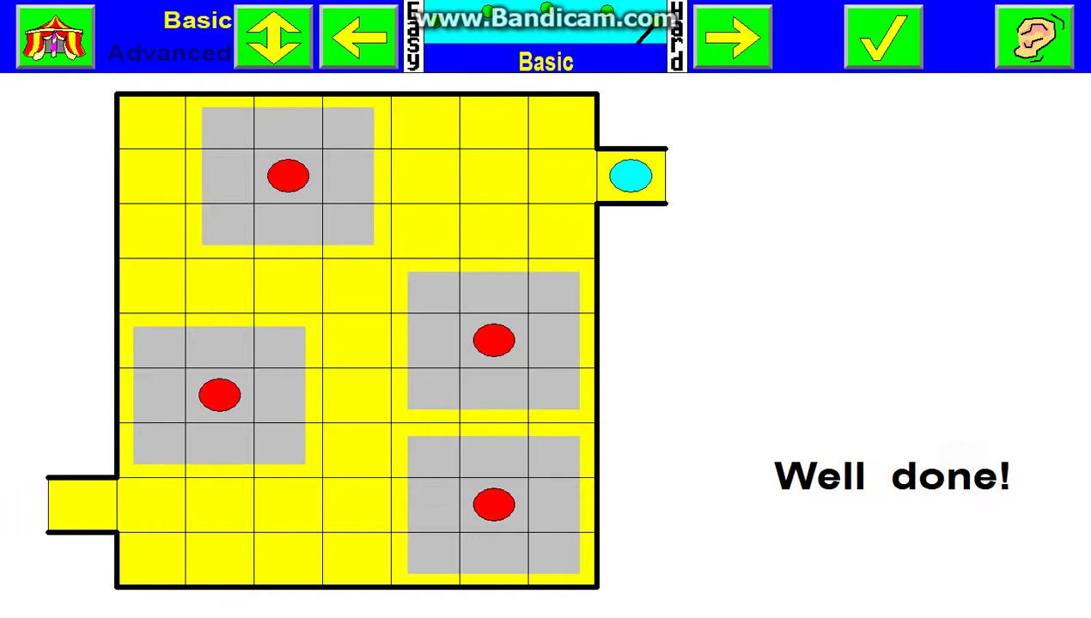